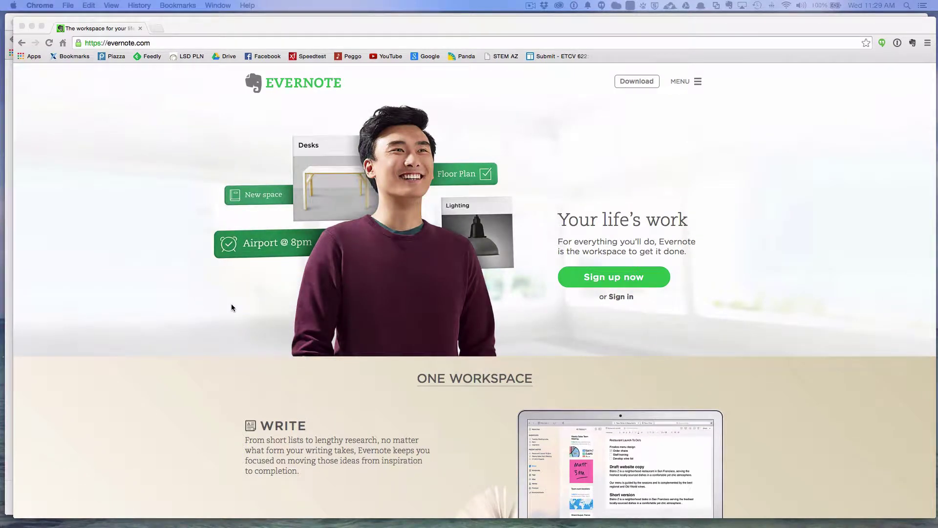
# Read through the Write, Collect, Find and Present sections of the Evernote home page.
pyautogui.scroll(-5, 231, 307)
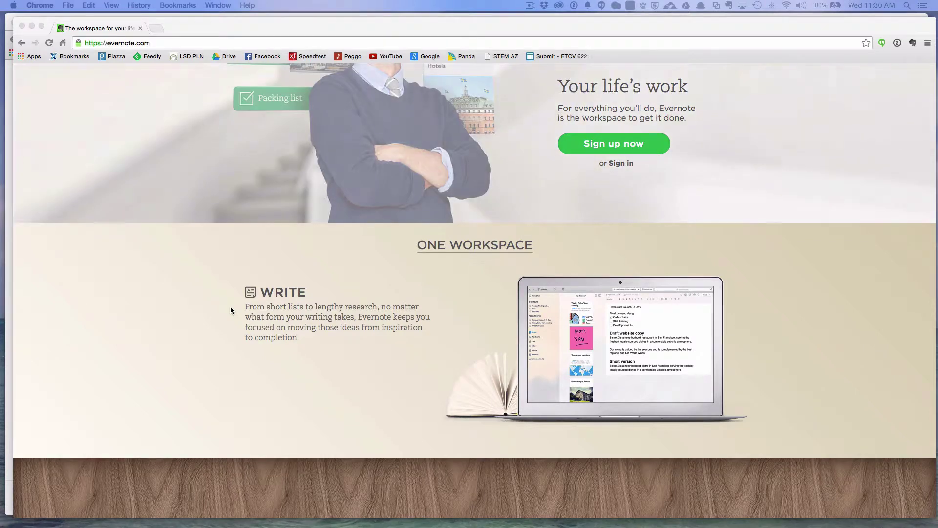
pyautogui.scroll(-5, 231, 308)
pyautogui.scroll(-2, 230, 310)
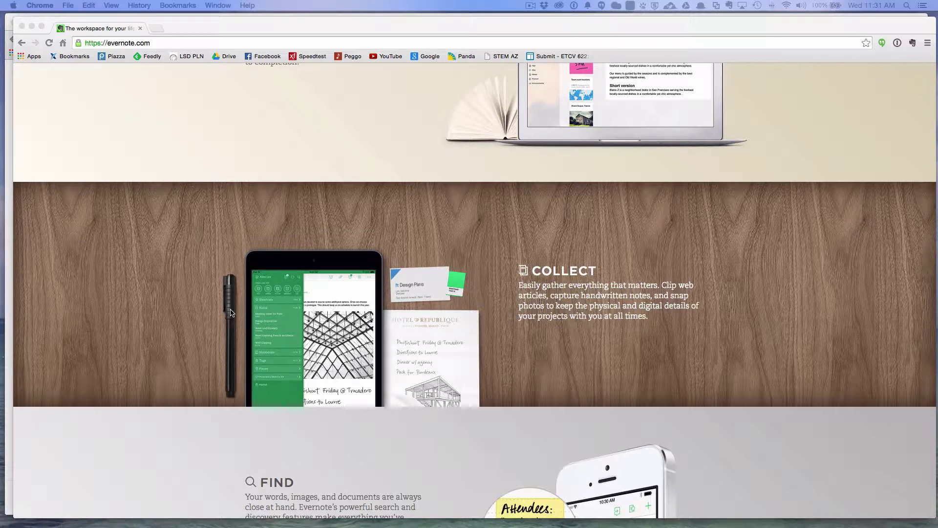
pyautogui.scroll(-5, 231, 313)
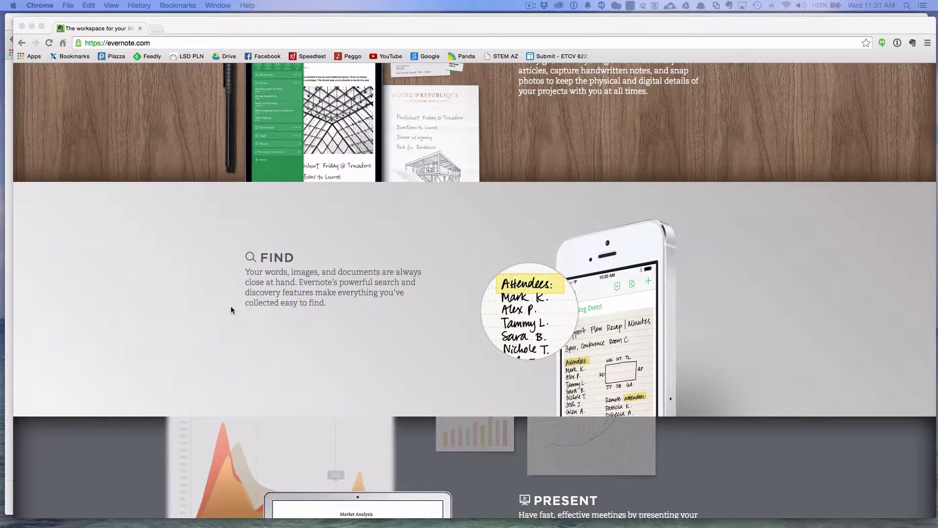
pyautogui.scroll(-5, 231, 309)
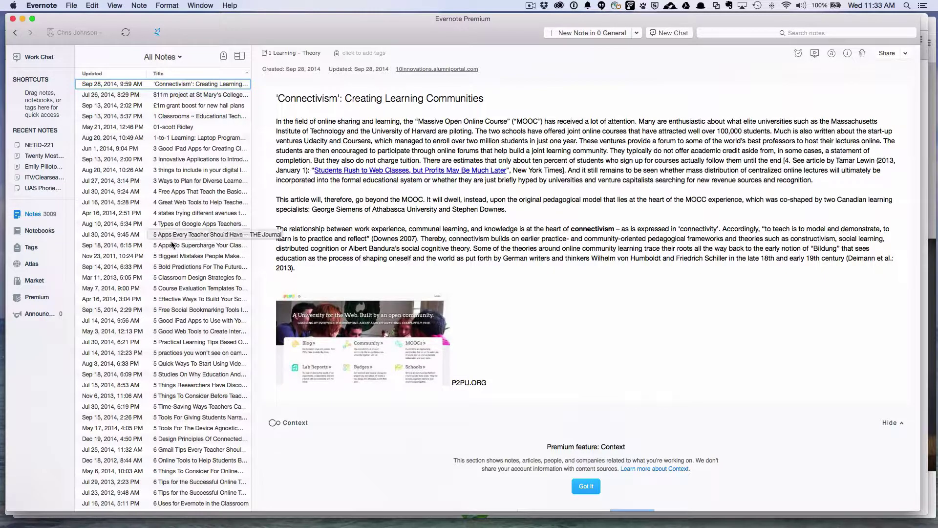
# Browse the titles in the All Notes list of the Evernote desktop app.
pyautogui.scroll(-15, 172, 244)
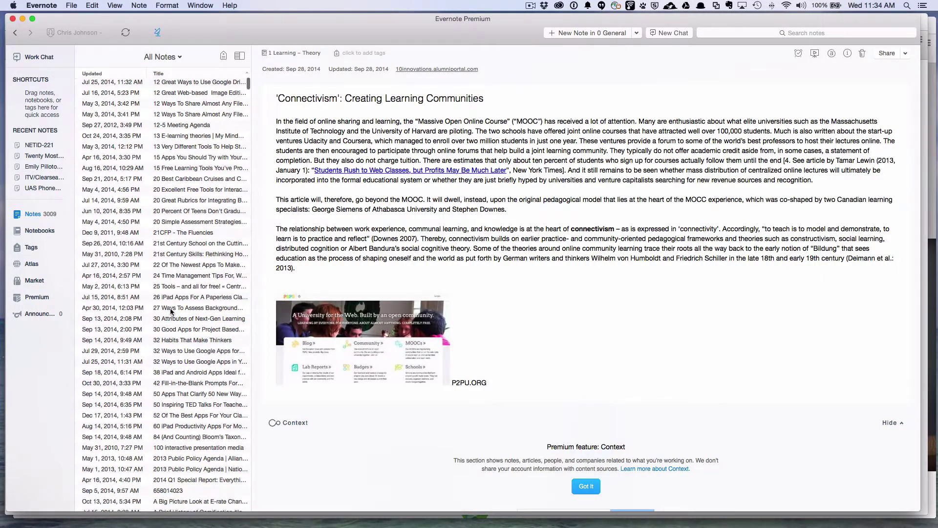
pyautogui.scroll(-20, 171, 311)
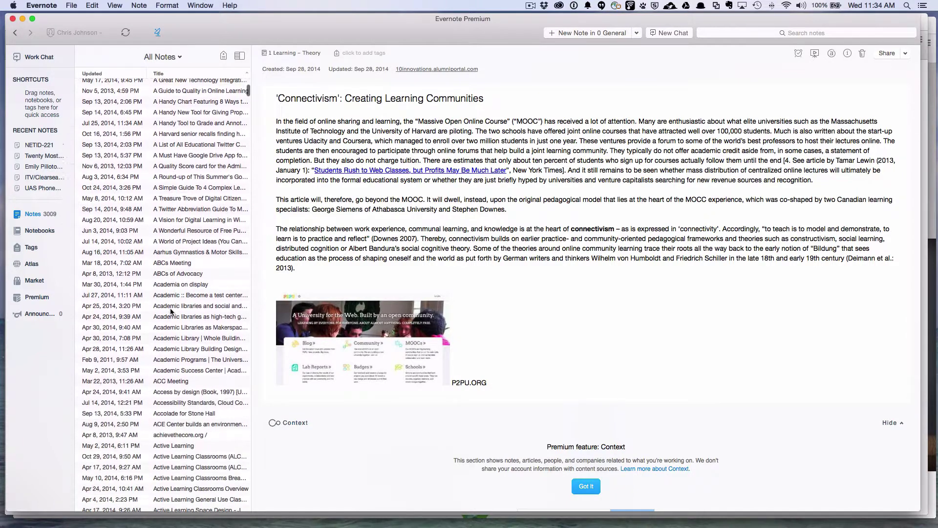
pyautogui.scroll(-10, 171, 311)
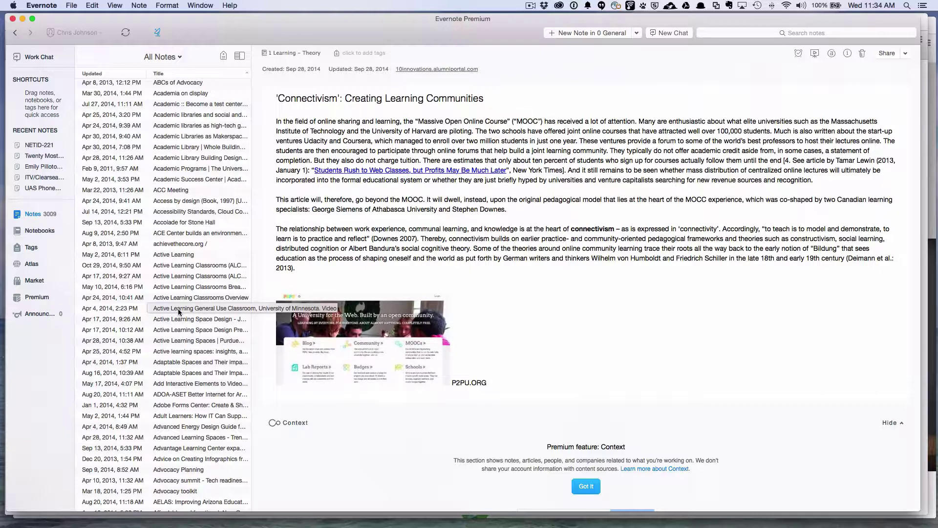
# View the list of notebooks, then show only the notes tagged Makerspaces from the tag overview.
pyautogui.click(45, 233)
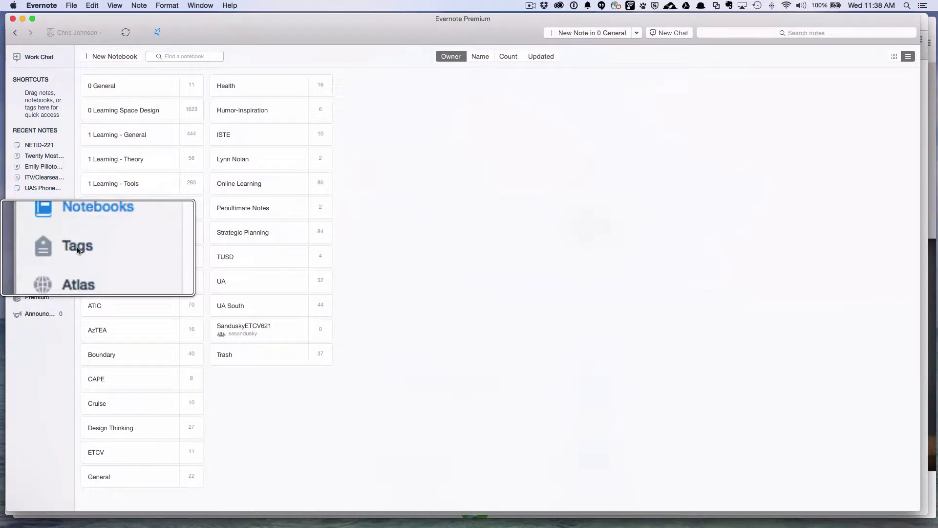
pyautogui.click(31, 247)
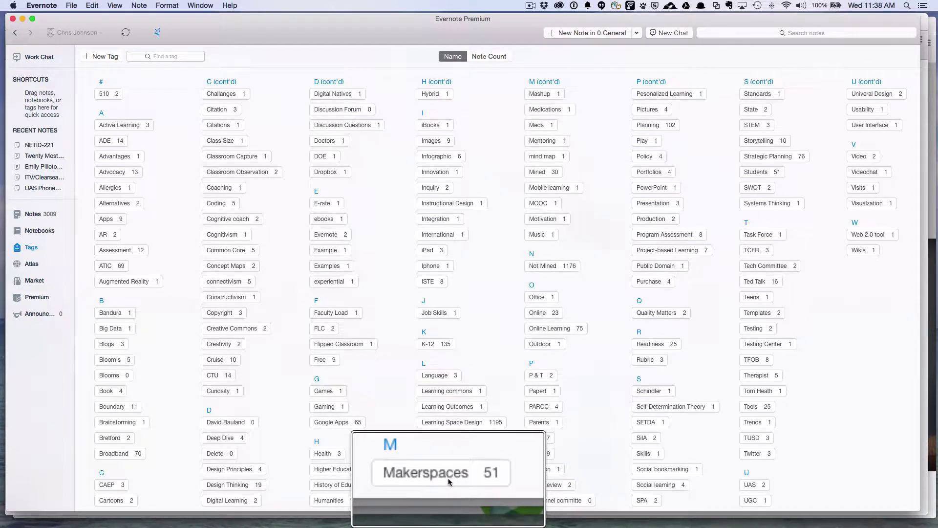
pyautogui.click(447, 456)
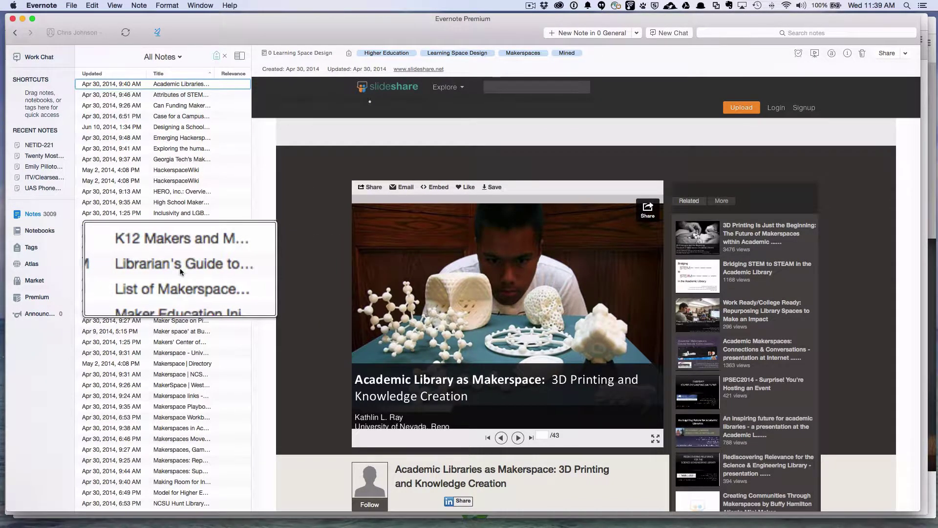
# Open the "Librarian's Guide to Makerspaces: 16 Resources" note and go to its Articles & Blog Posts section.
pyautogui.click(178, 266)
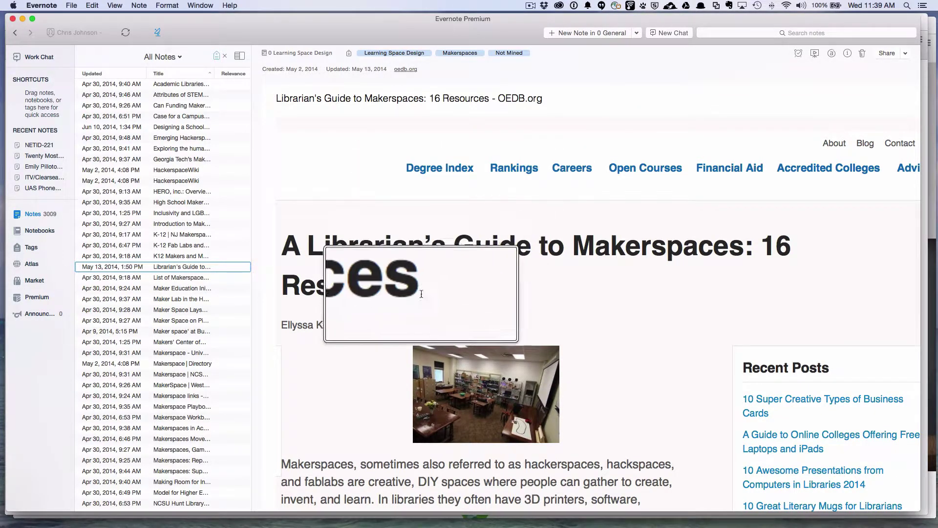
pyautogui.scroll(-5, 420, 296)
pyautogui.scroll(-7, 419, 302)
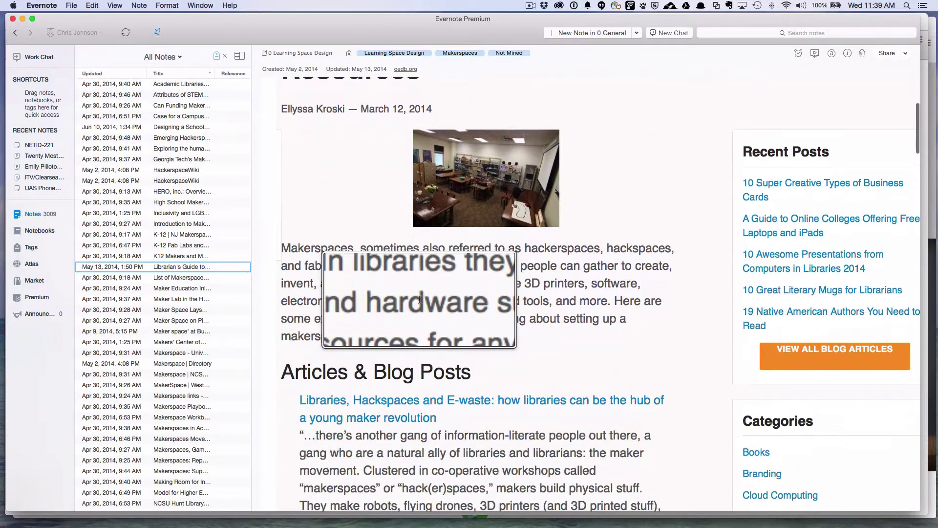
pyautogui.scroll(-1, 419, 303)
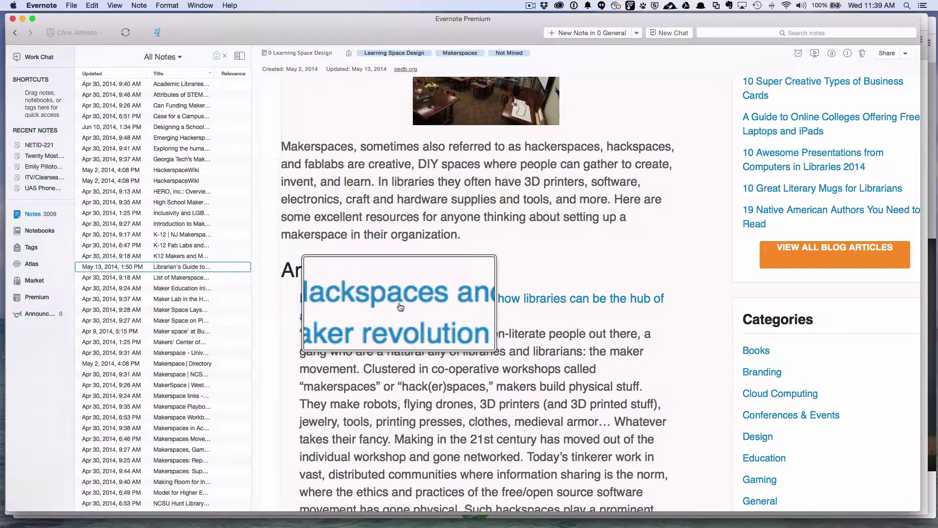
# Open the linked "Libraries, Hackspaces and E-waste" article in the browser and skim through it.
pyautogui.click(401, 307)
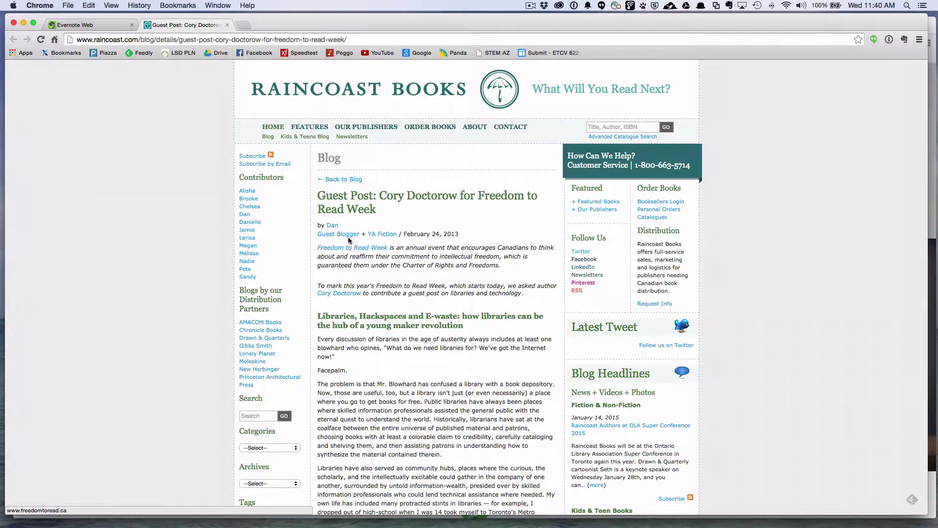
pyautogui.scroll(-3, 374, 324)
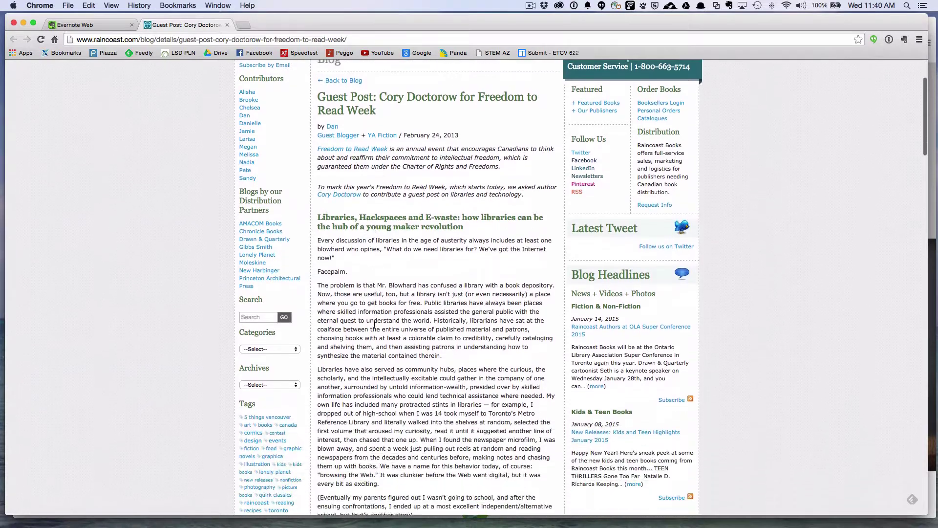
pyautogui.scroll(-1, 375, 324)
pyautogui.scroll(-5, 374, 325)
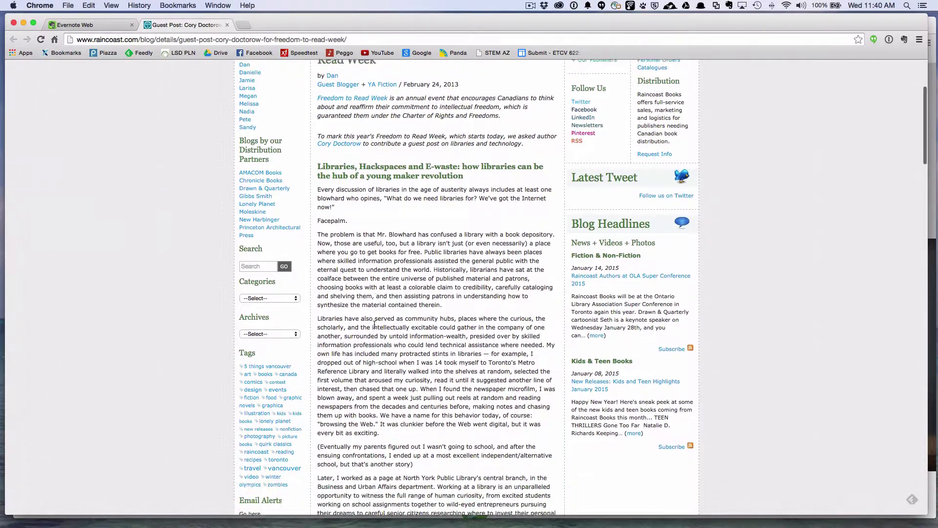
pyautogui.scroll(-7, 375, 324)
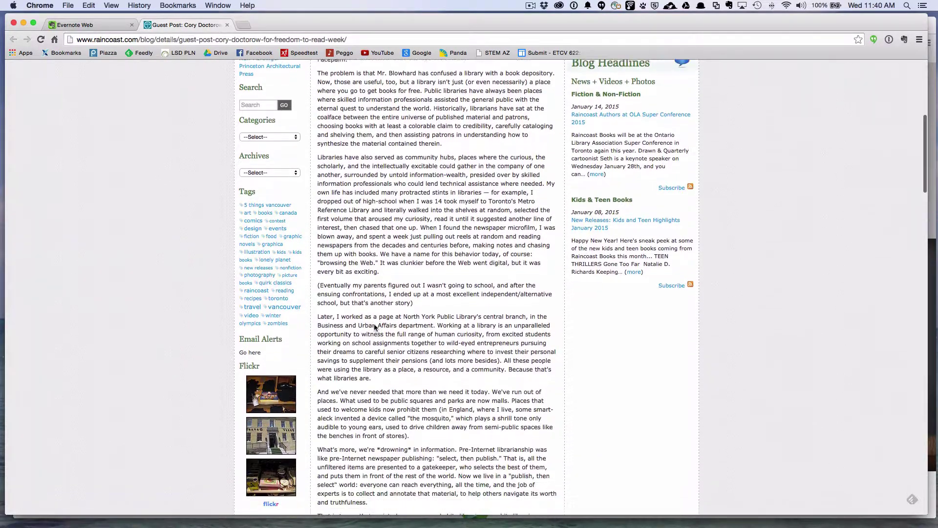
pyautogui.scroll(-3, 374, 325)
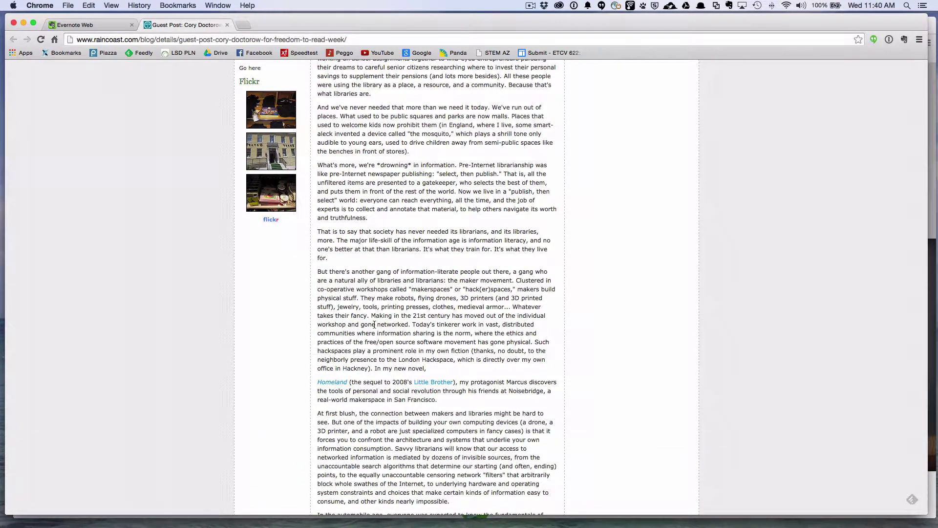
pyautogui.scroll(15, 379, 324)
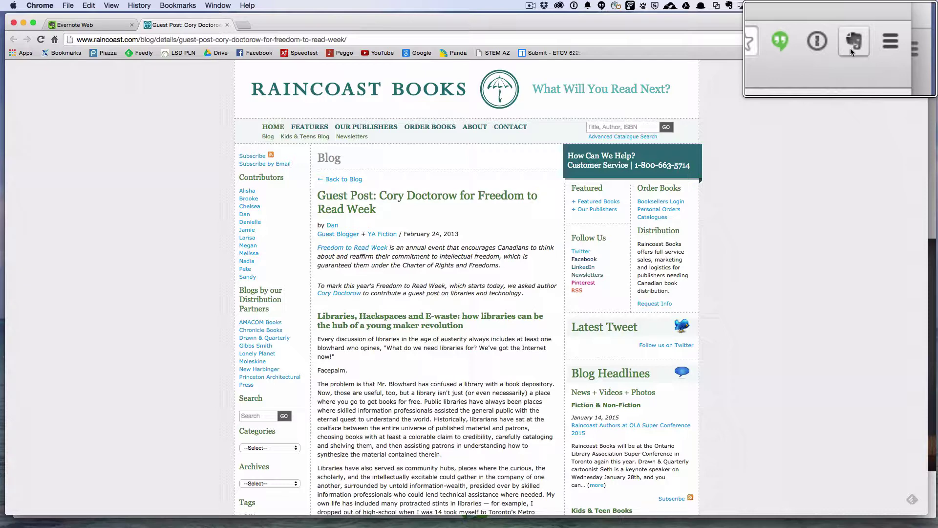
# Start the Evernote Web Clipper on the blog post, preview the Article and Simplified article formats, and choose Full page.
pyautogui.click(903, 40)
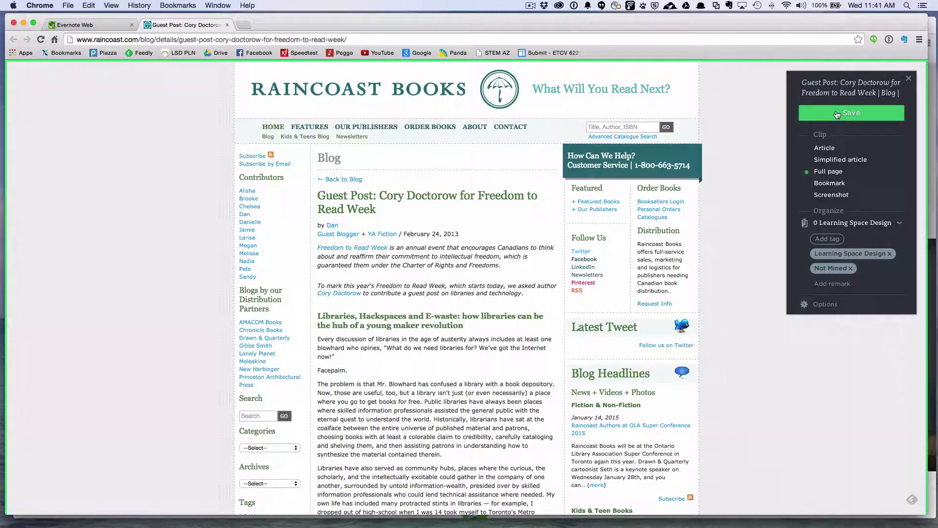
pyautogui.click(824, 149)
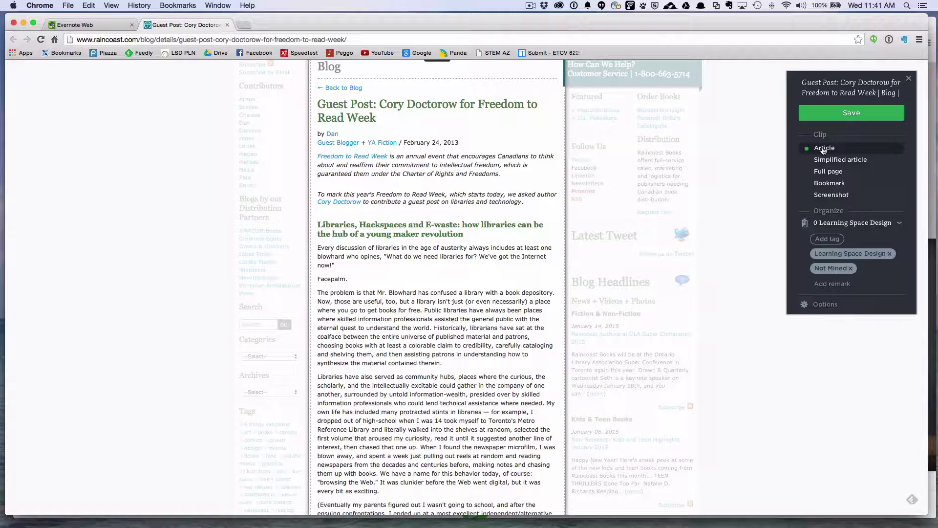
pyautogui.click(823, 162)
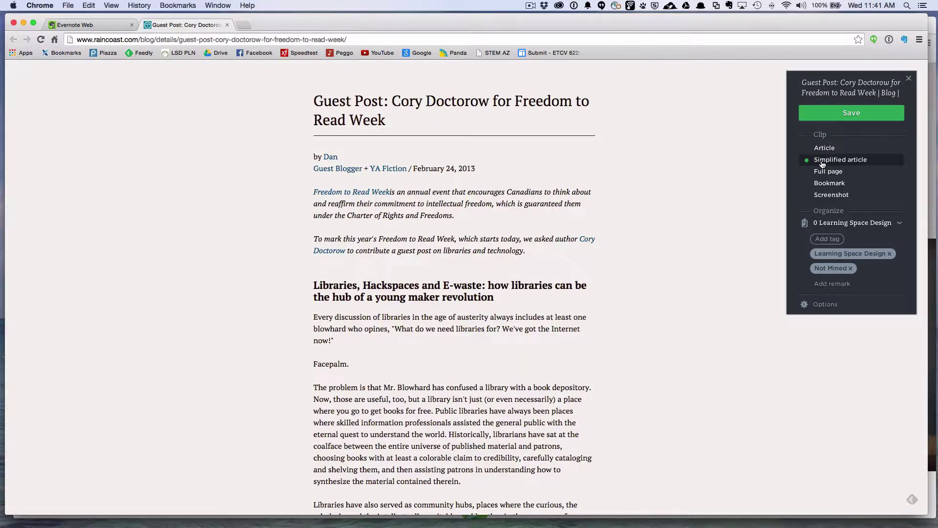
pyautogui.click(817, 171)
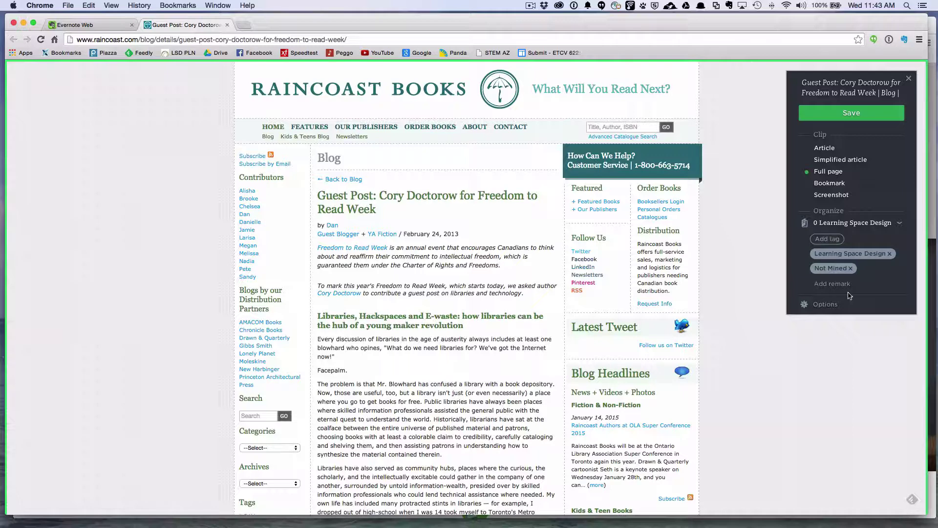
# Save the full-page clip to the 0 Learning Space Design notebook and close the clipper.
pyautogui.click(853, 118)
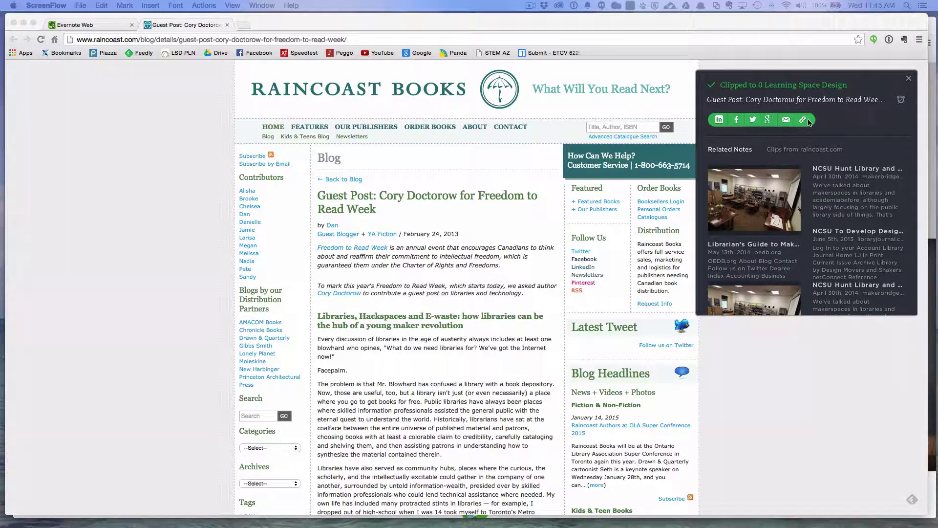
pyautogui.click(910, 80)
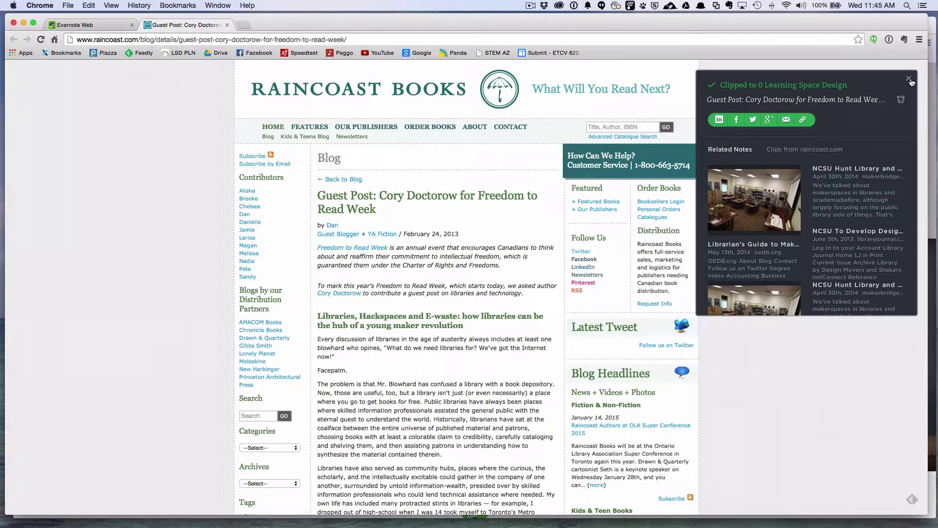
pyautogui.click(910, 81)
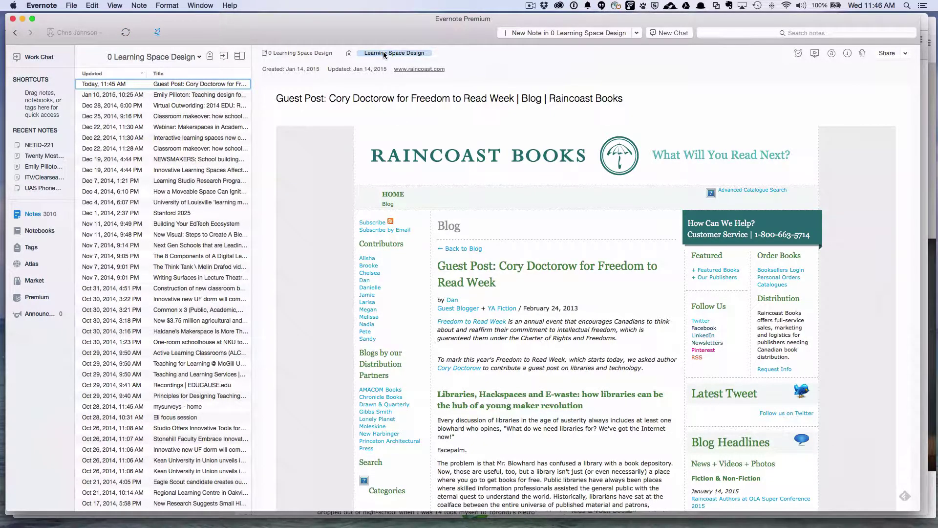
# Add the tags Higher Education and Library to the clipped Raincoast Books note in the Evernote app.
pyautogui.click(443, 52)
pyautogui.write('Higher Education')
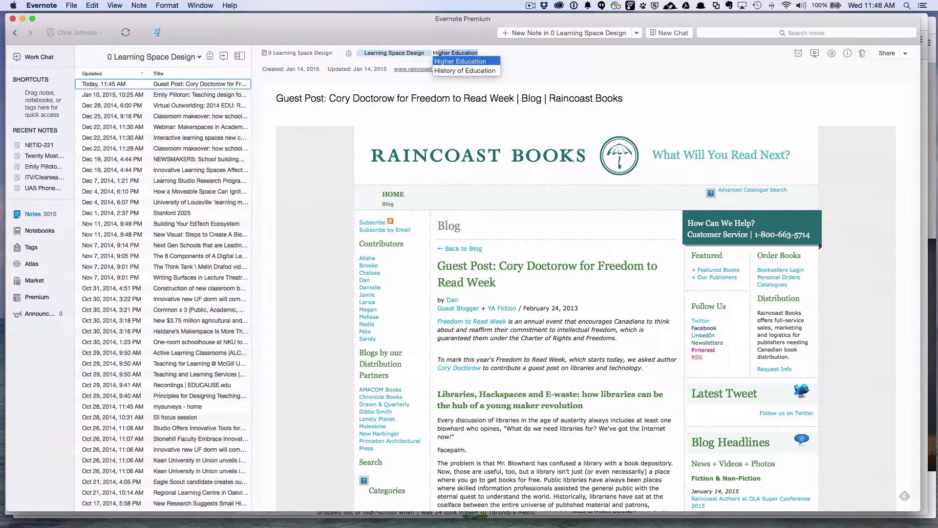
pyautogui.press('Return')
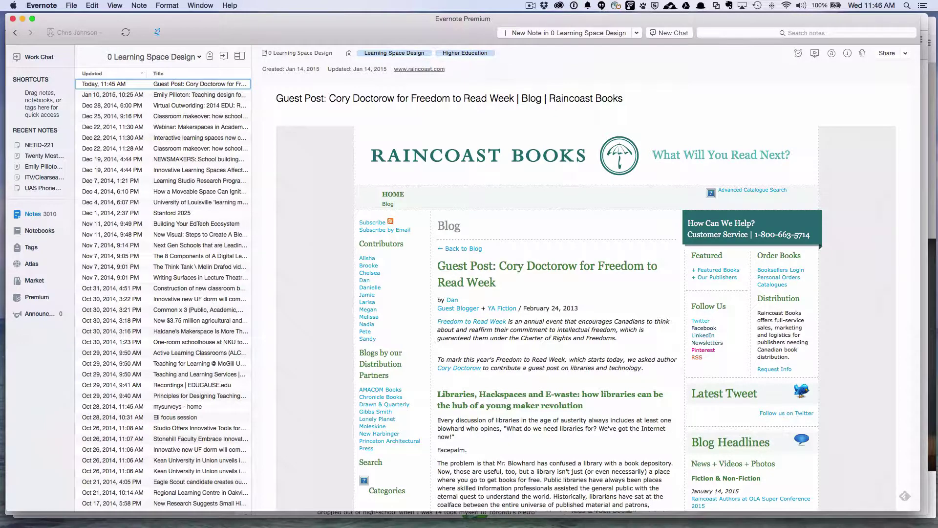
pyautogui.write('Library')
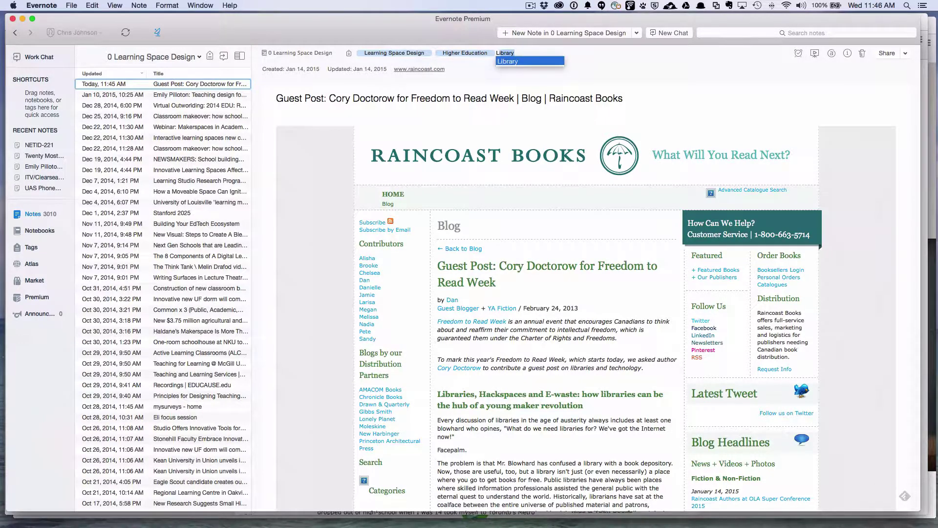
pyautogui.press('Return')
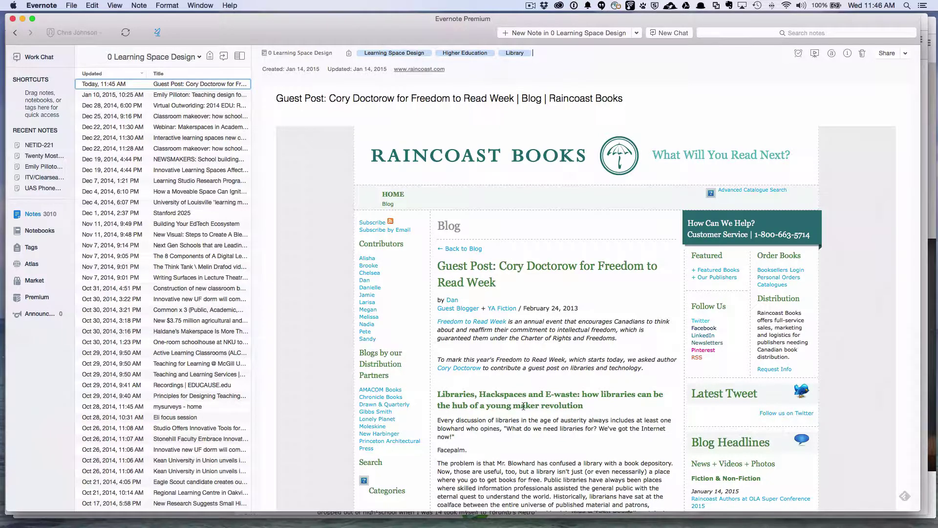
# Skim the clipped Raincoast Books note and add the tag Makerspaces to it.
pyautogui.scroll(-10, 524, 406)
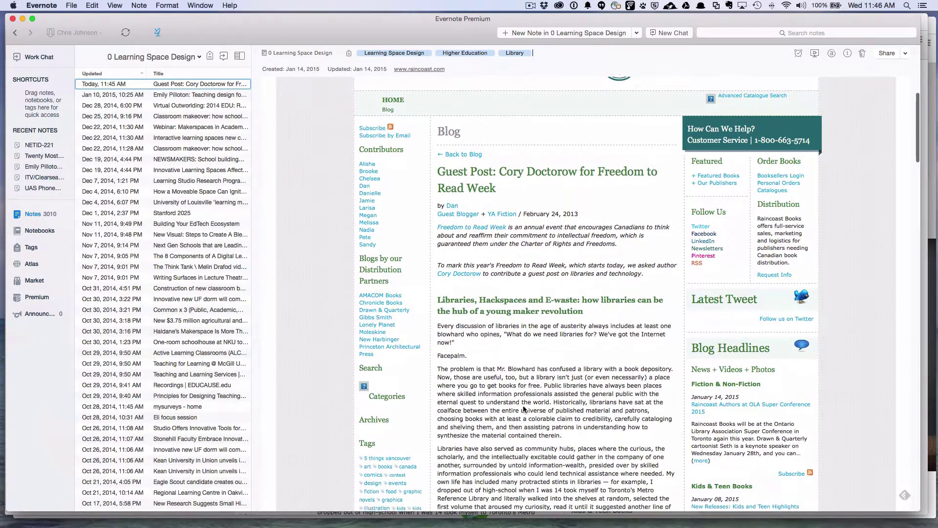
pyautogui.scroll(-5, 523, 406)
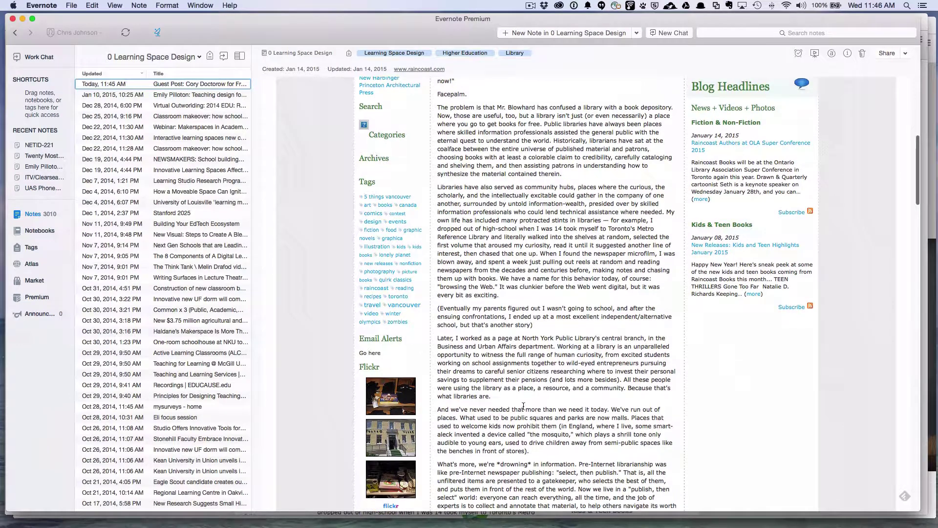
pyautogui.scroll(1, 524, 407)
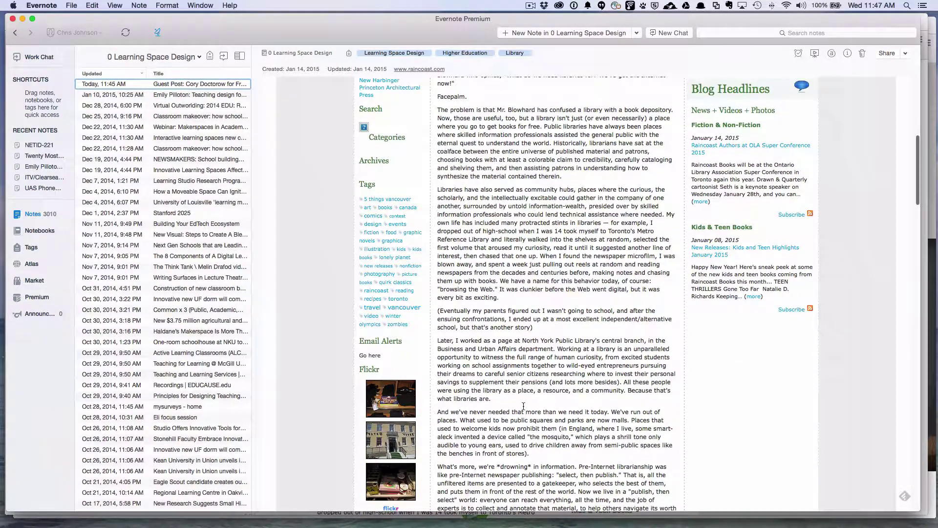
pyautogui.scroll(15, 524, 406)
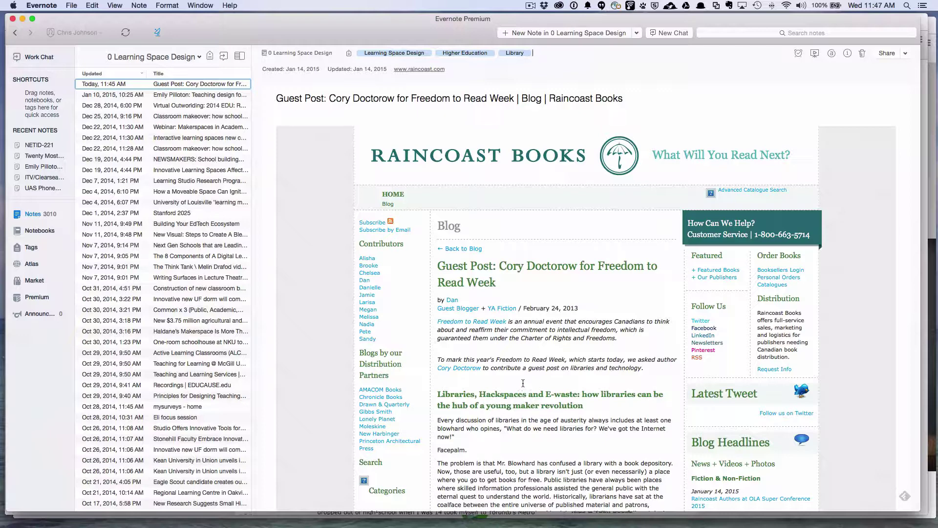
pyautogui.write('Makerspaces')
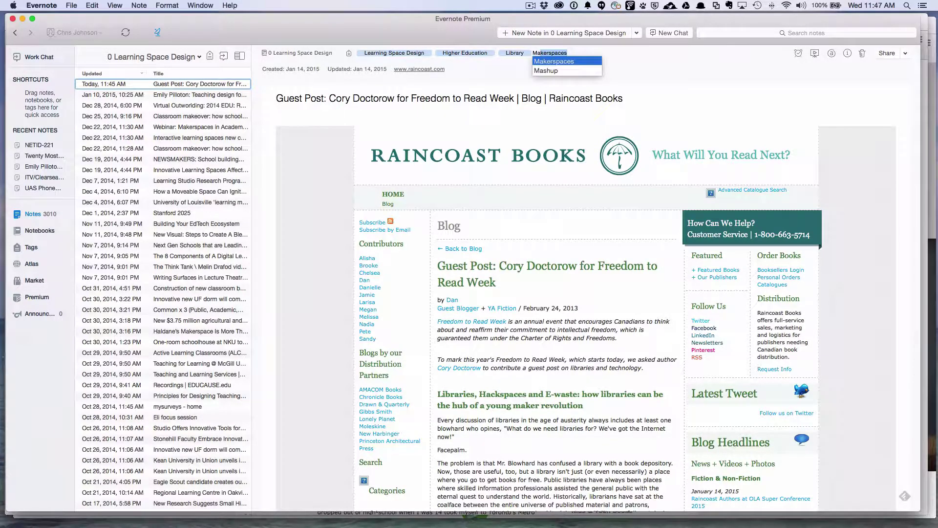
pyautogui.press('Return')
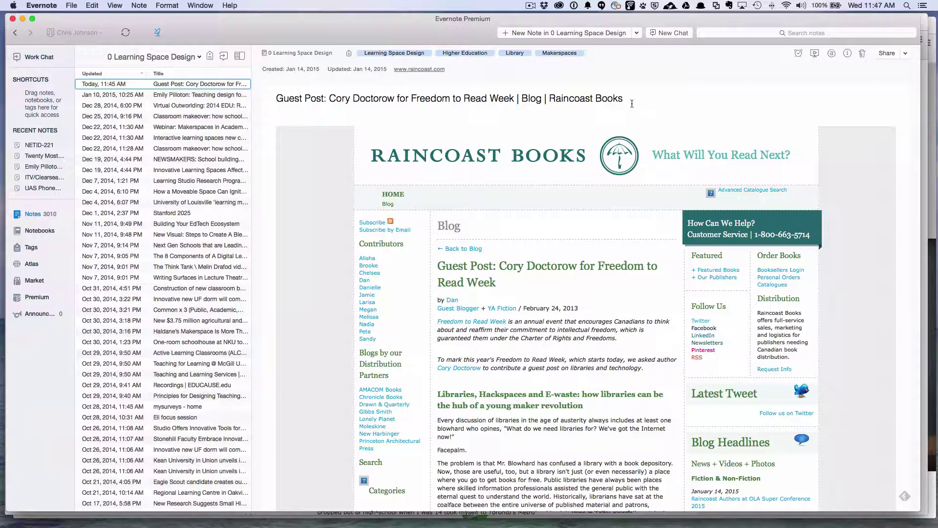
# Add blank lines above the clipped page in the note body and write the comment "This is a good resource for looking Makerspaces...." there.
pyautogui.click(633, 102)
pyautogui.press('super+Left')
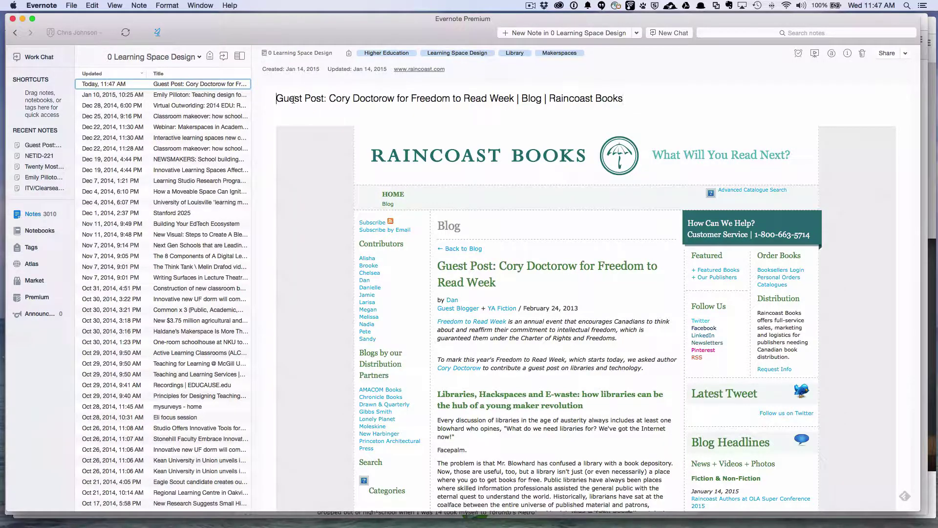
pyautogui.press('Return')
pyautogui.press('Return')
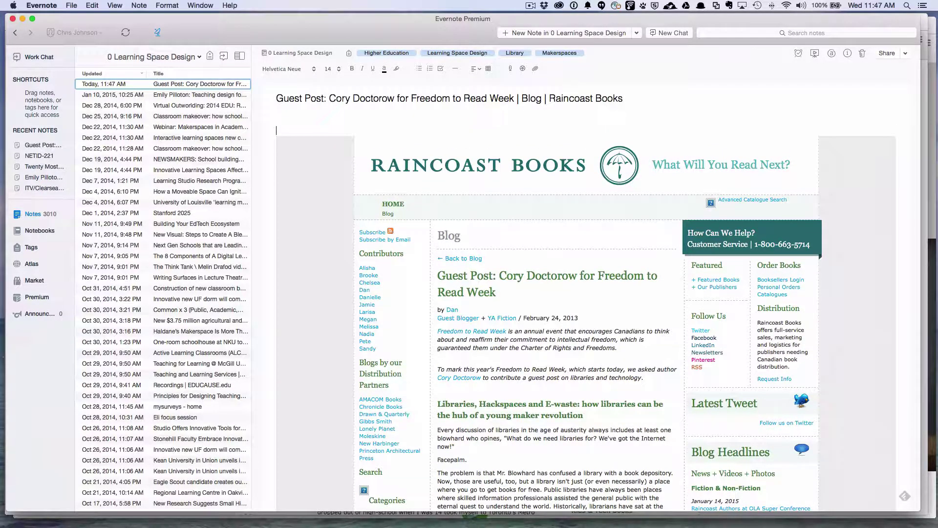
pyautogui.press('Return')
pyautogui.press('Up')
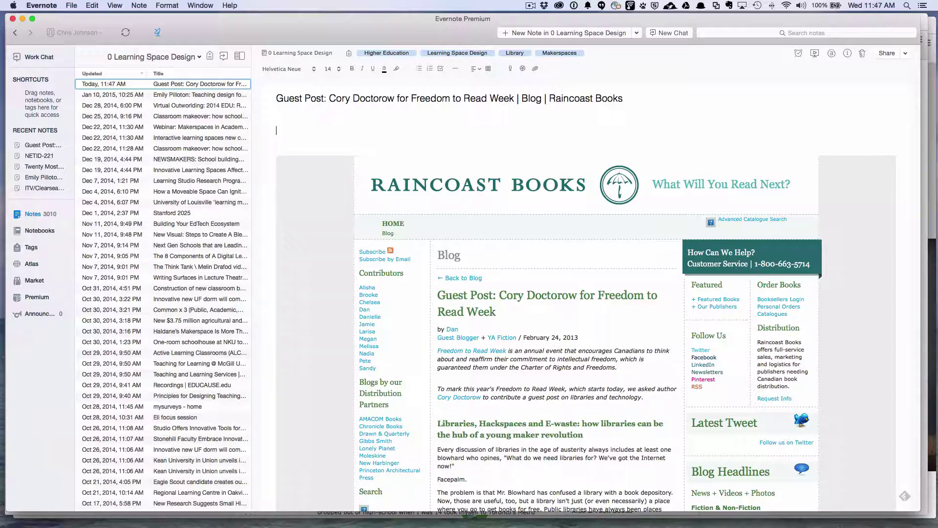
pyautogui.write('his is a good resource for looking Makers')
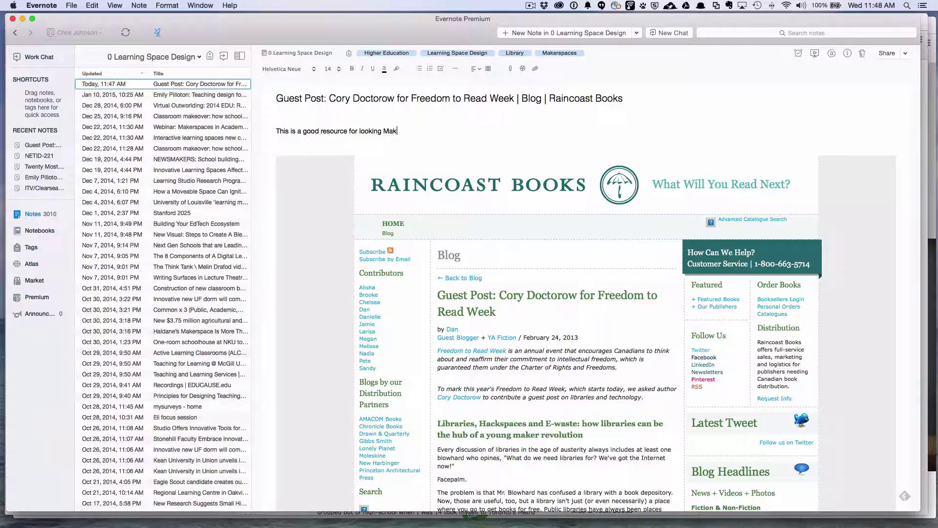
pyautogui.write('paces....')
pyautogui.click(440, 133)
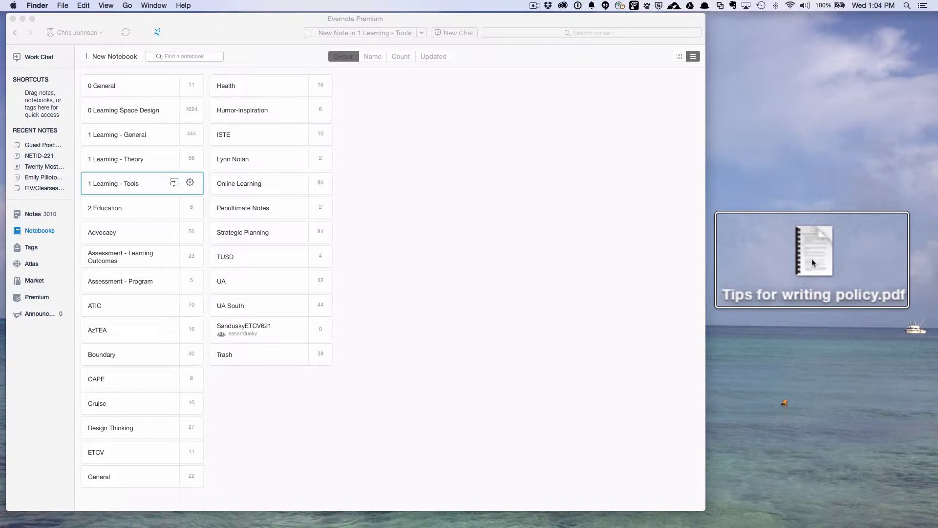
# Create a note titled "Tips for Writing Policy" in the 1 Learning - Tools notebook and attach Tips for writing policy.pdf from the desktop.
pyautogui.click(117, 183)
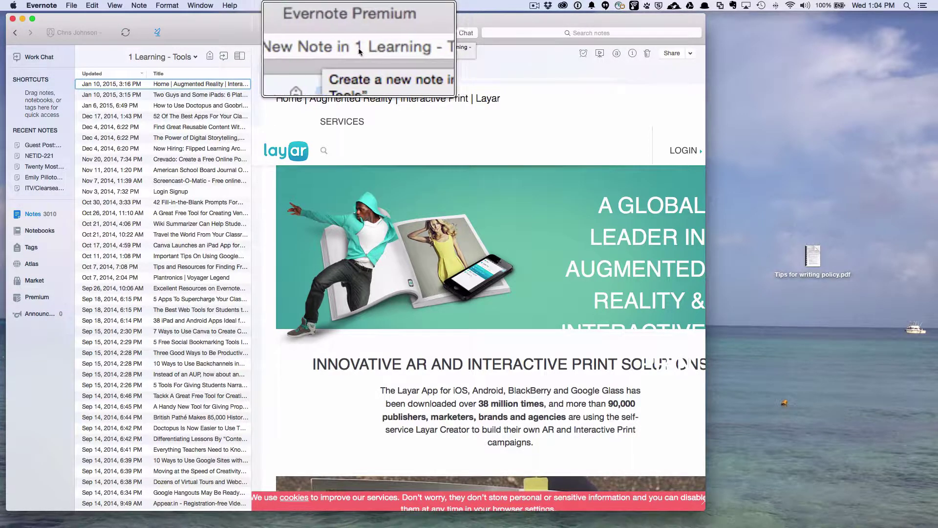
pyautogui.click(357, 33)
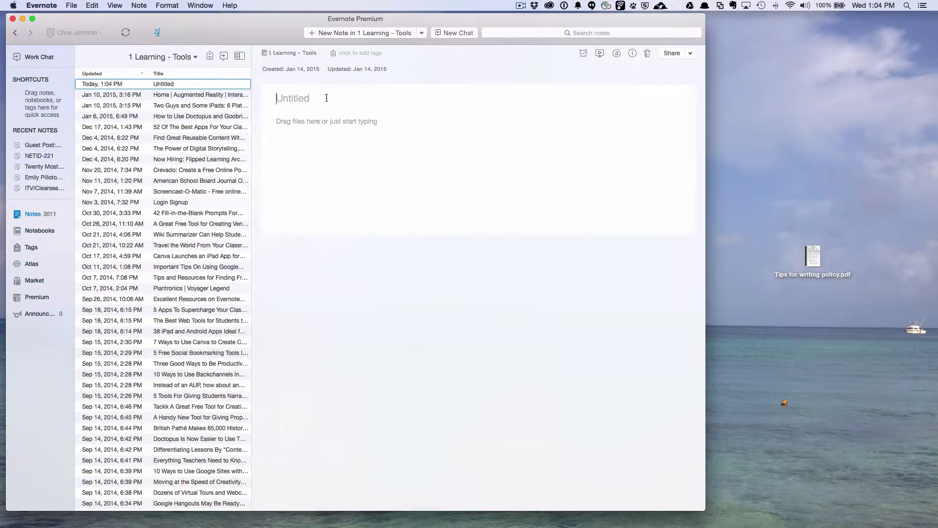
pyautogui.write('Tips for Writing Policy')
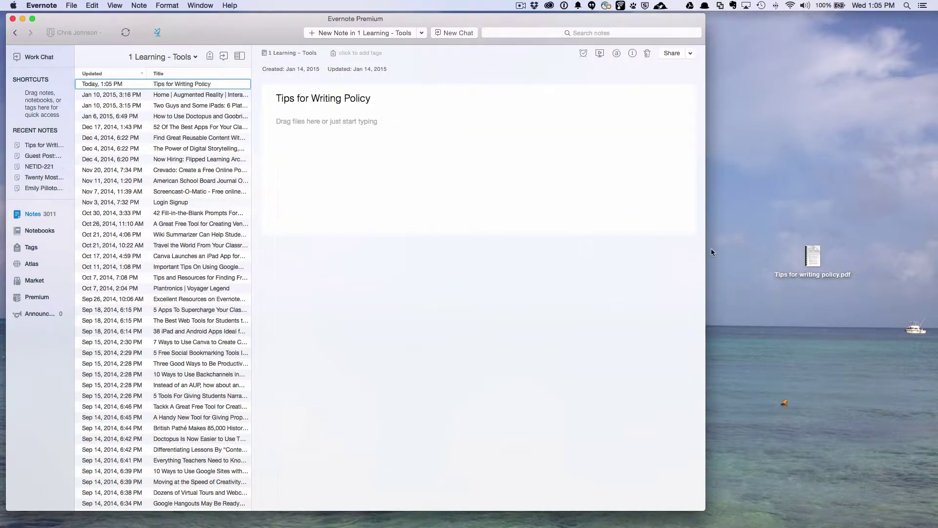
pyautogui.moveTo(817, 260); pyautogui.dragTo(350, 144)
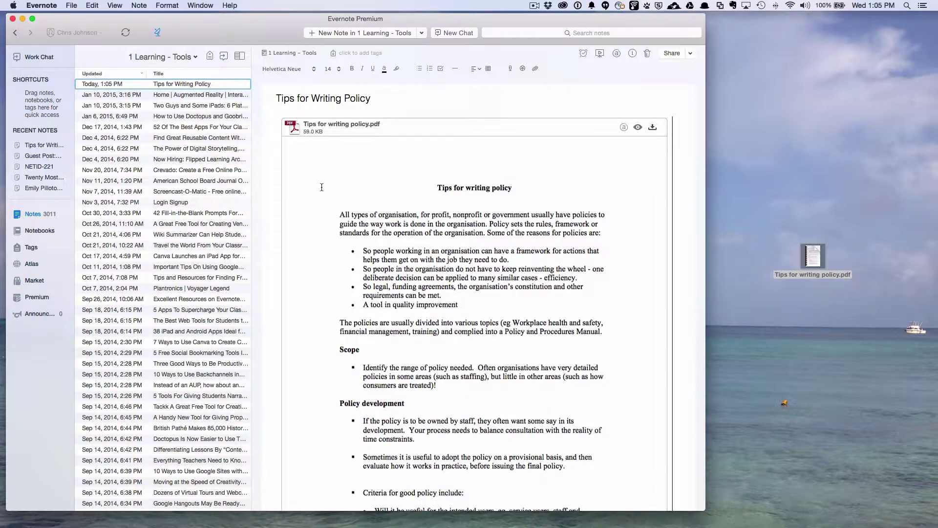
# Add the tag ETCV 621 to the Tips for Writing Policy note.
pyautogui.click(346, 54)
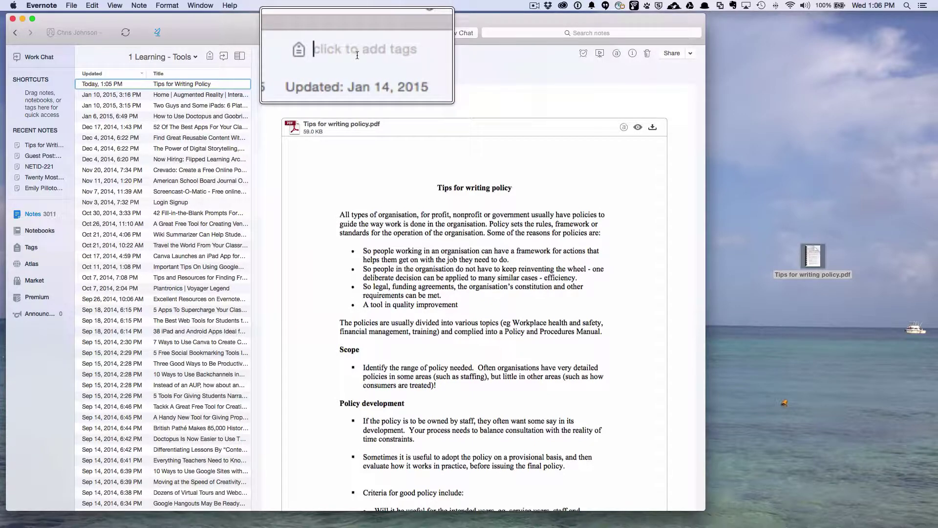
pyautogui.write('Etcv')
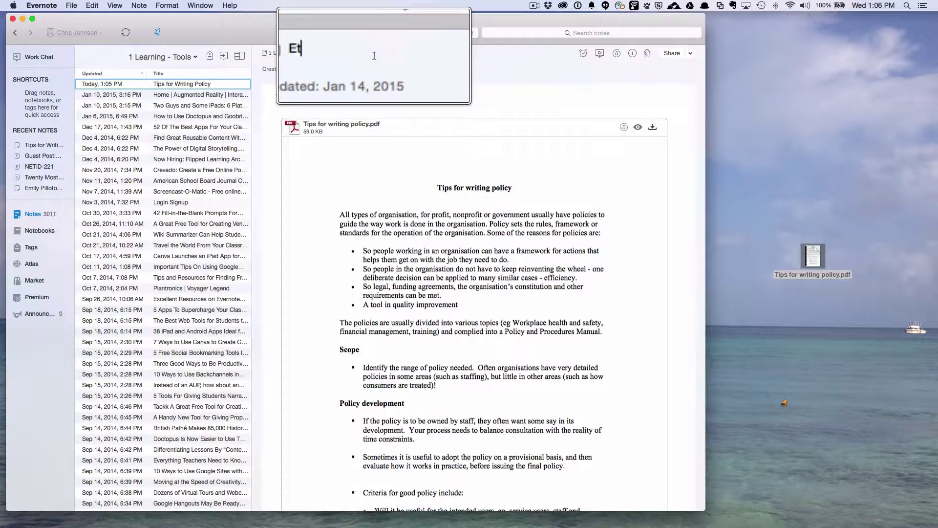
pyautogui.press('BackSpace')
pyautogui.press('BackSpace')
pyautogui.press('BackSpace')
pyautogui.write('TCV 621')
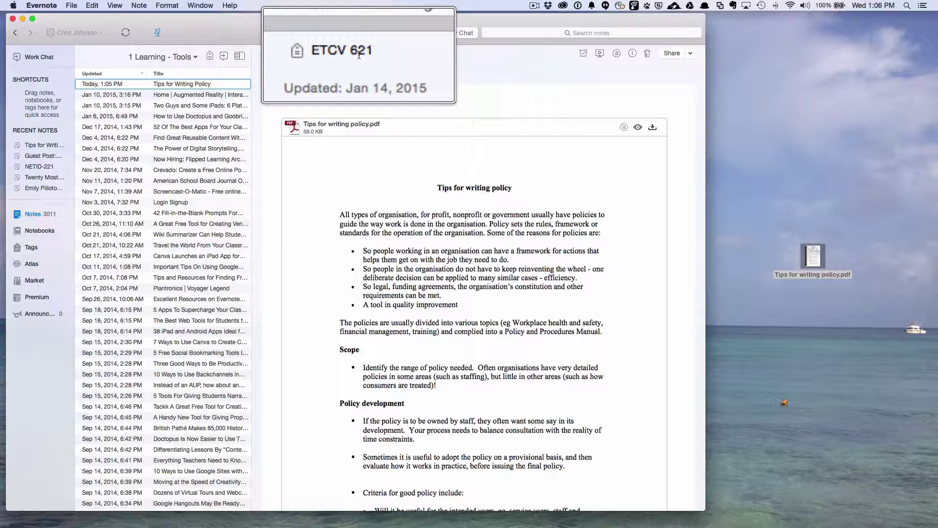
pyautogui.press('Return')
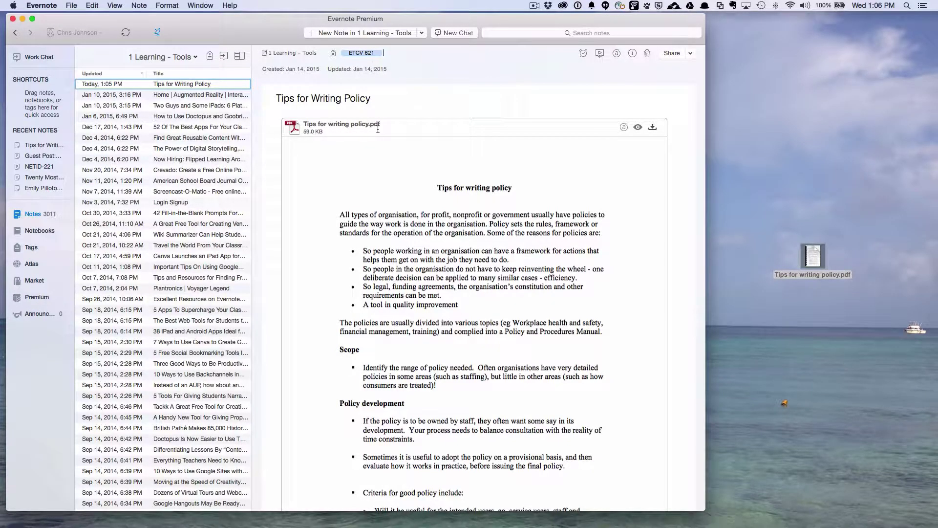
pyautogui.moveTo(378, 130)
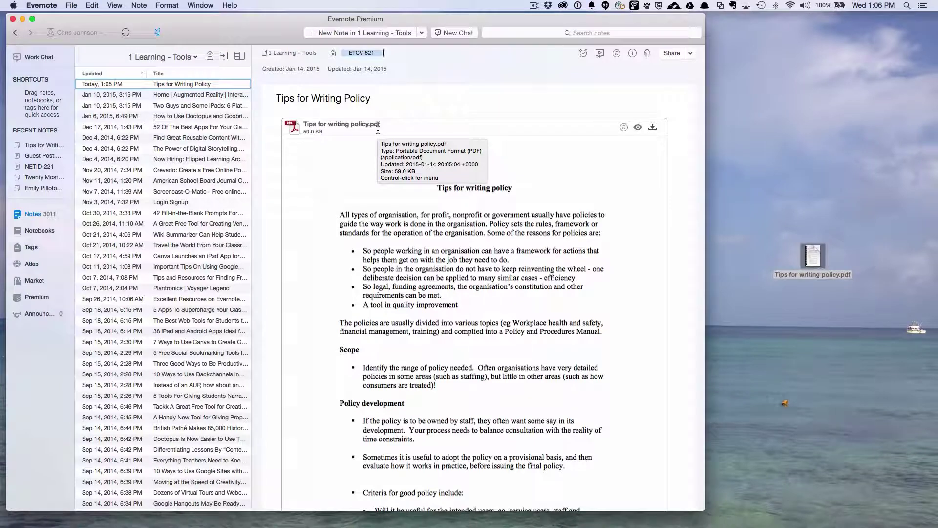